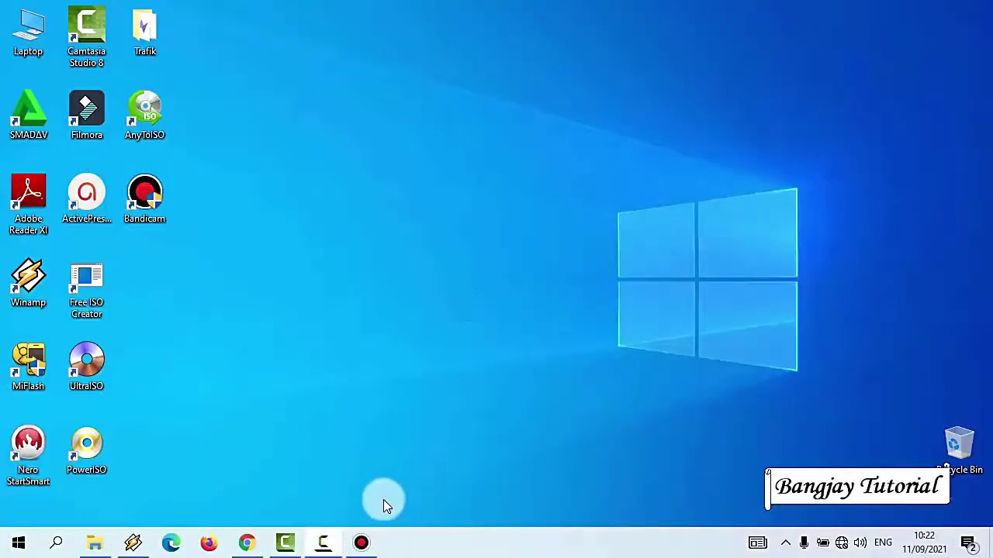
# Switch to Bandicam and set the video recording format to MP4, Full Size, with the H264 (CPU) codec
pyautogui.click(360, 543)
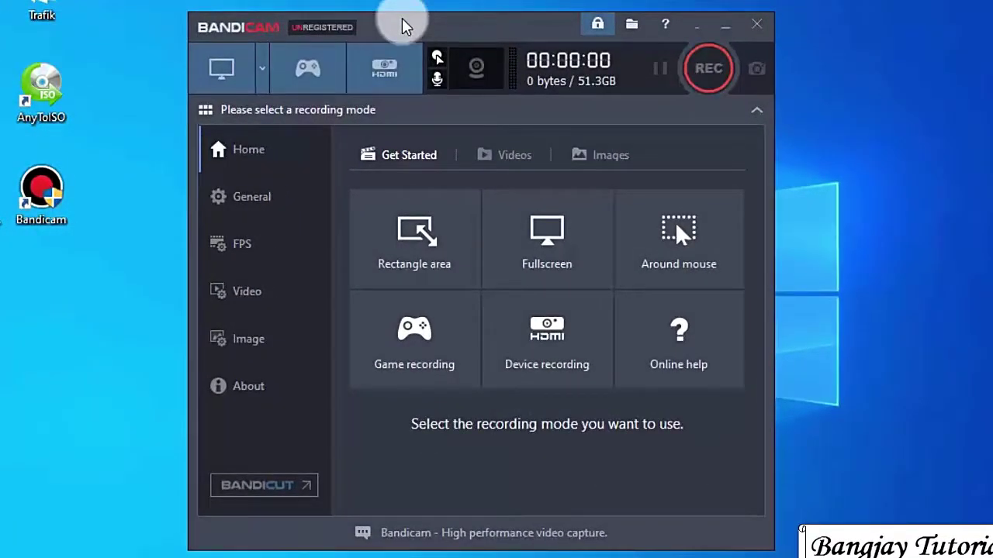
pyautogui.click(240, 291)
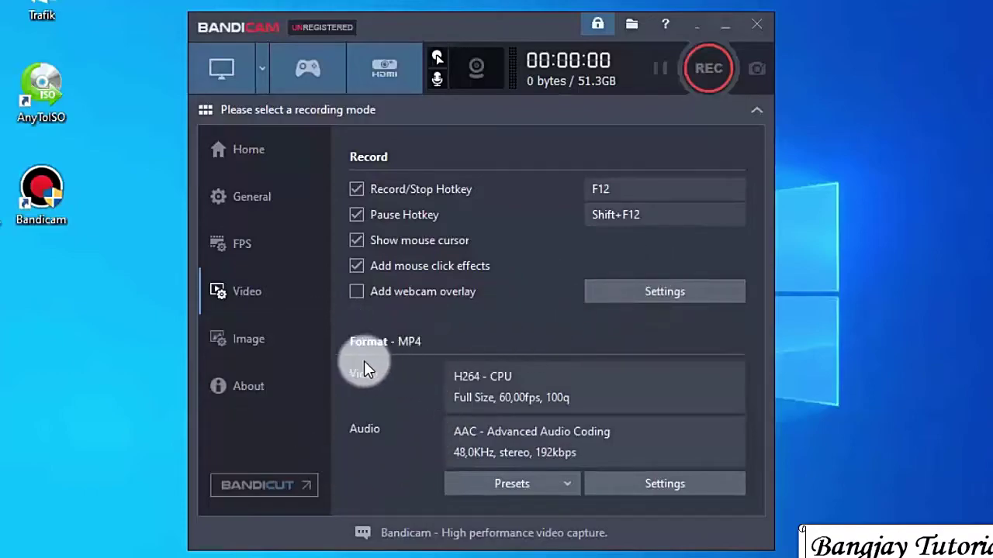
pyautogui.click(658, 487)
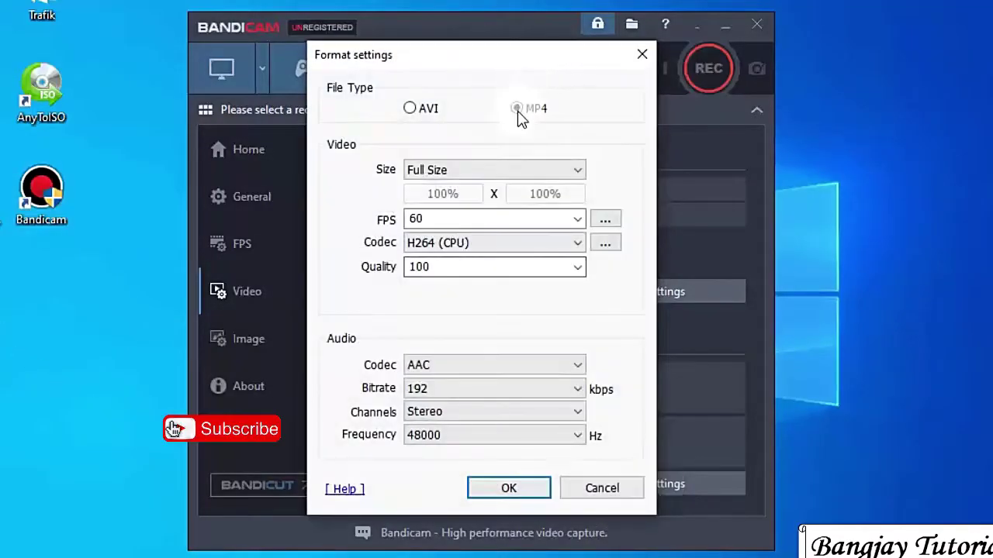
pyautogui.click(517, 109)
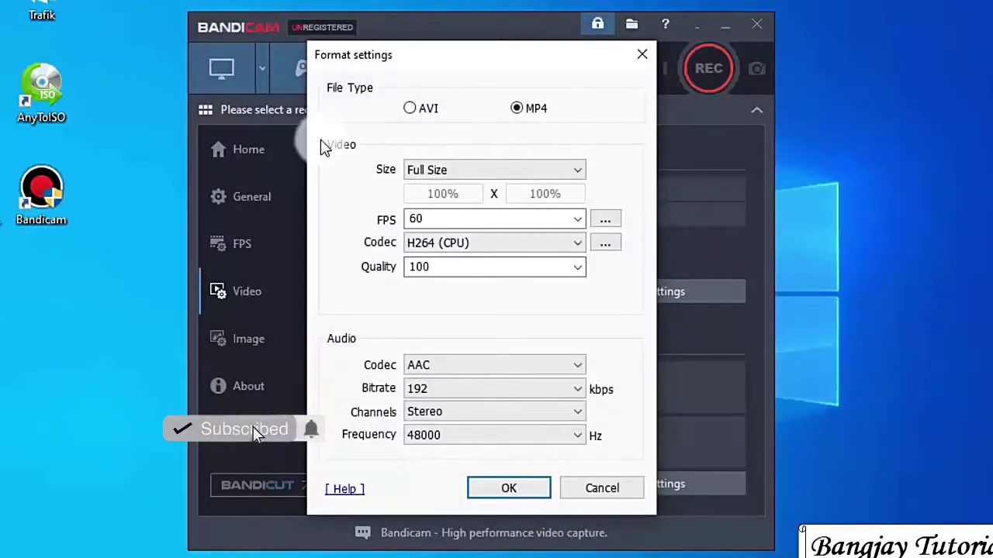
pyautogui.click(479, 172)
pyautogui.click(532, 171)
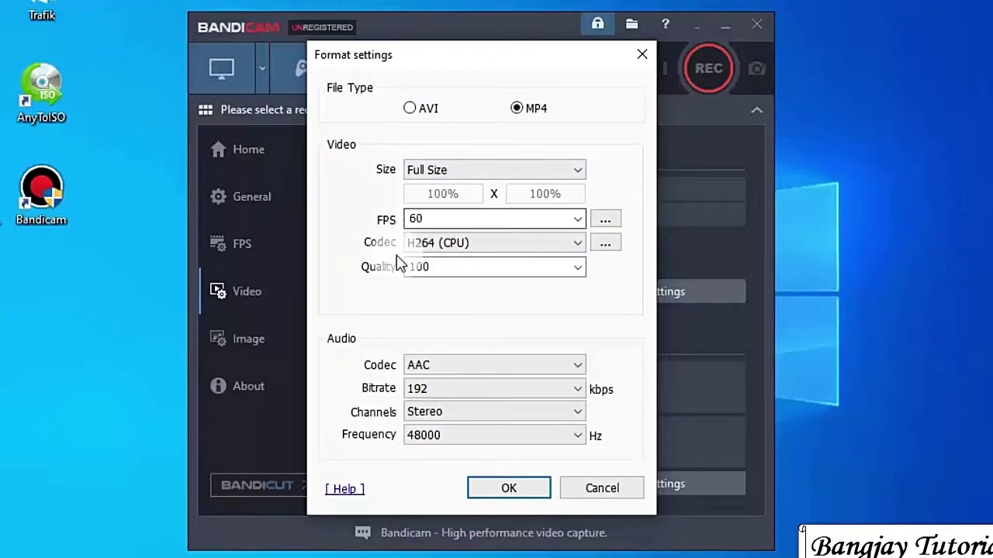
pyautogui.click(448, 247)
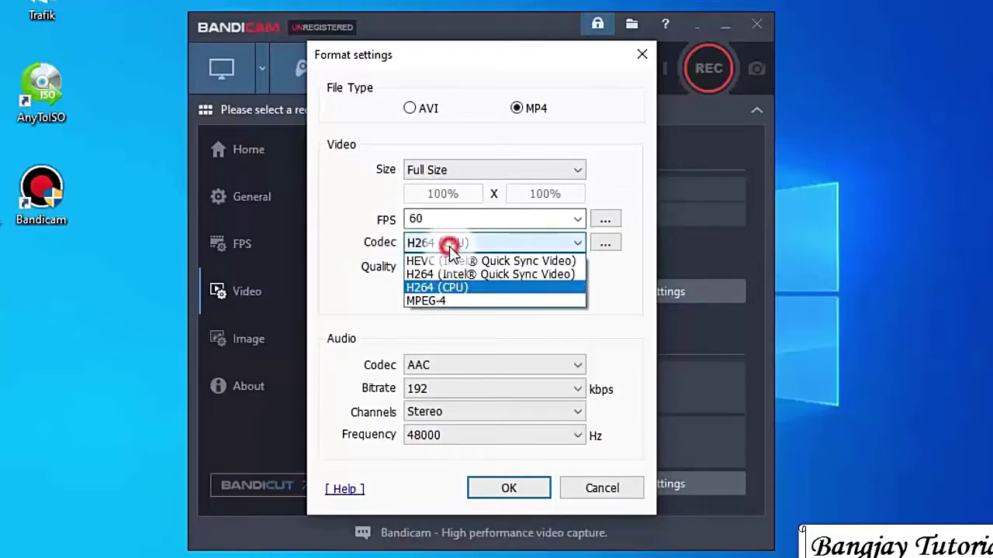
pyautogui.click(442, 287)
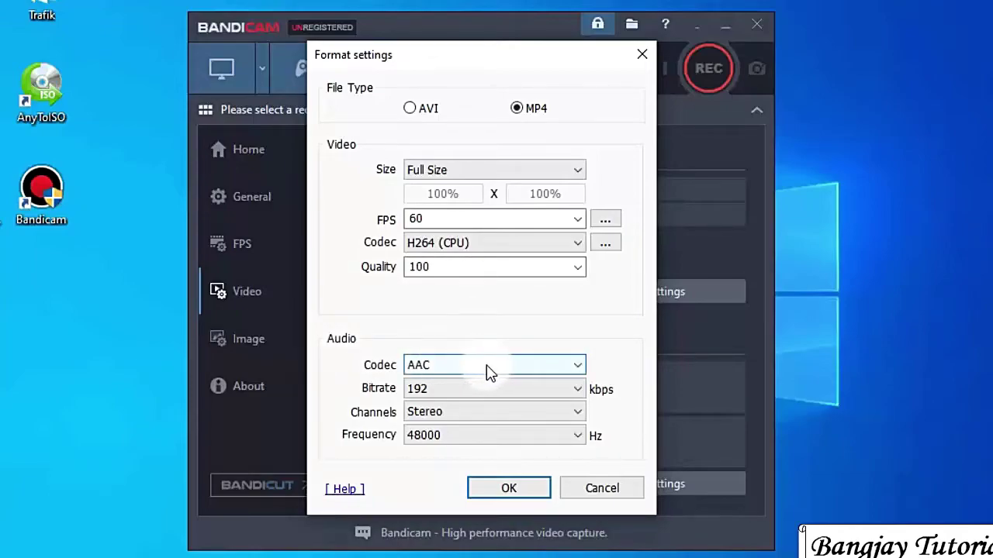
# Set the audio bitrate to 192 kbps and the frequency to 48000 Hz, and apply the format settings
pyautogui.click(470, 394)
pyautogui.click(450, 446)
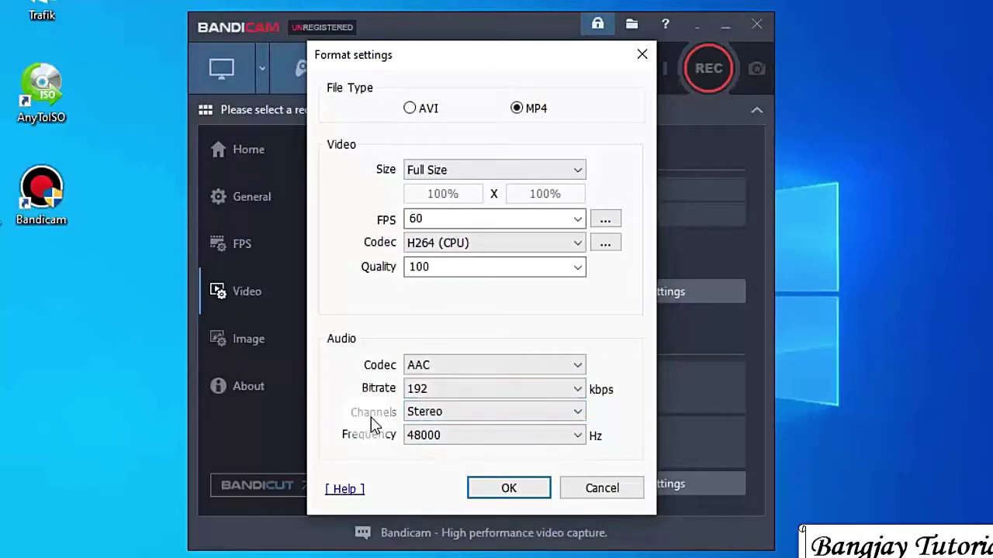
pyautogui.click(461, 436)
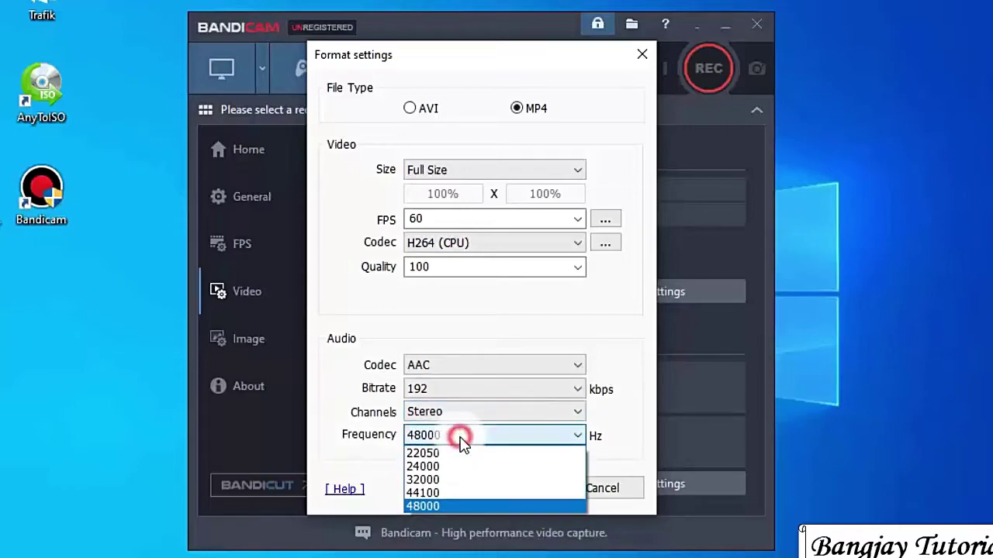
pyautogui.click(433, 503)
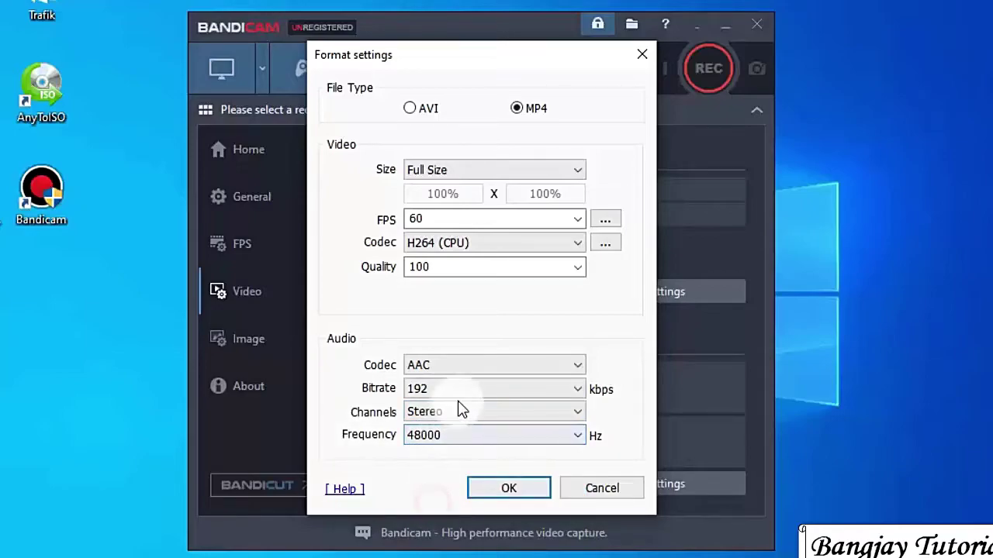
pyautogui.click(511, 489)
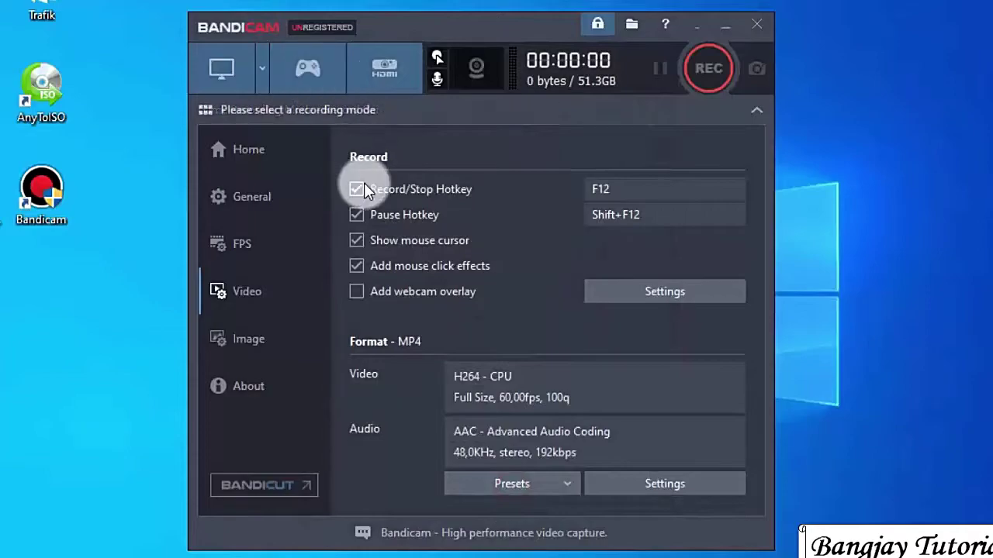
# Choose game recording mode and place the FPS overlay in the upper-left corner of the preview monitor, checking the video settings too
pyautogui.click(320, 79)
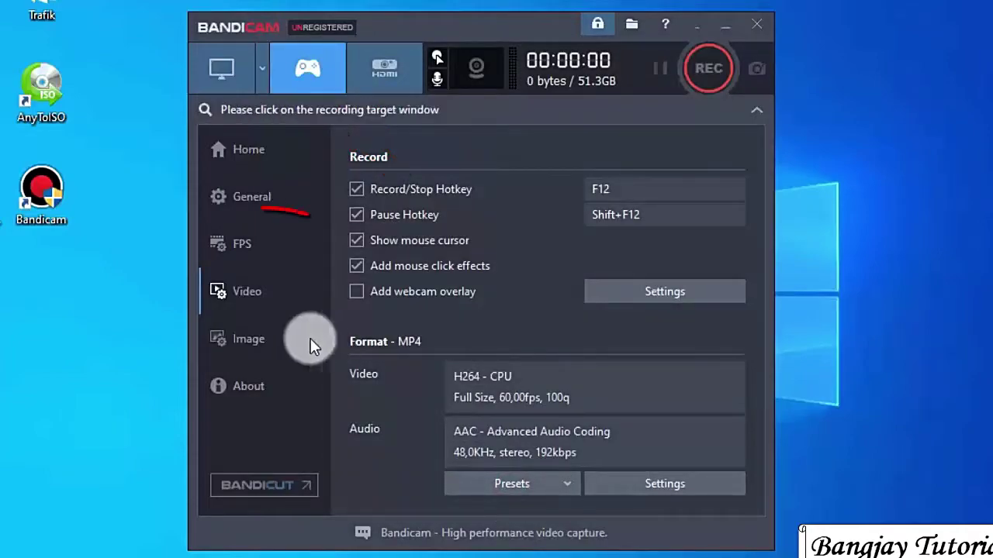
pyautogui.click(257, 245)
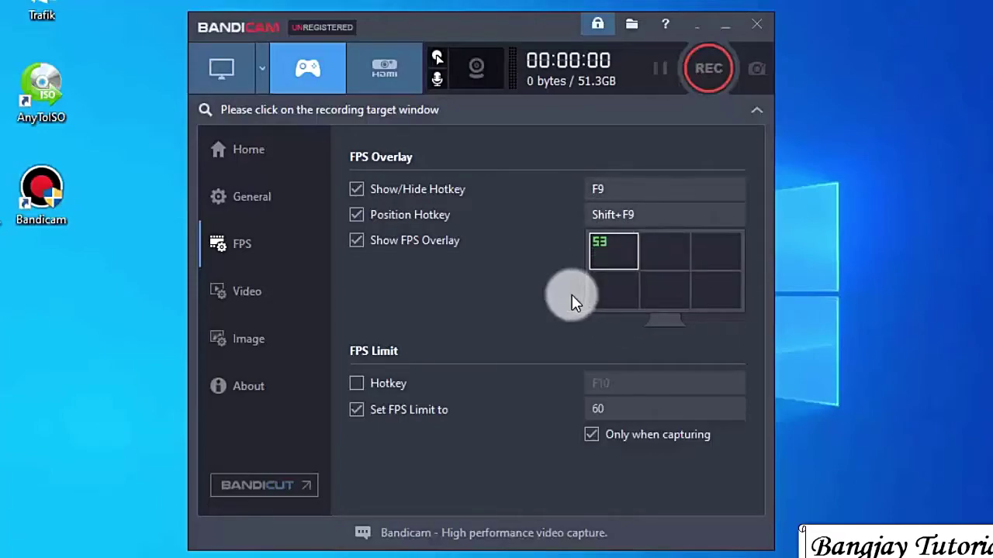
pyautogui.click(668, 244)
pyautogui.click(730, 250)
pyautogui.click(719, 285)
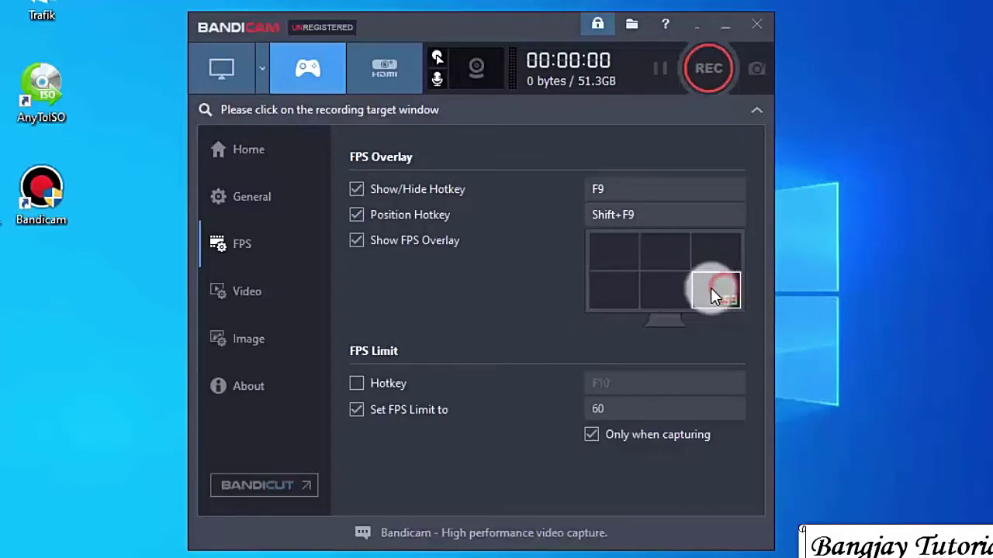
pyautogui.click(605, 256)
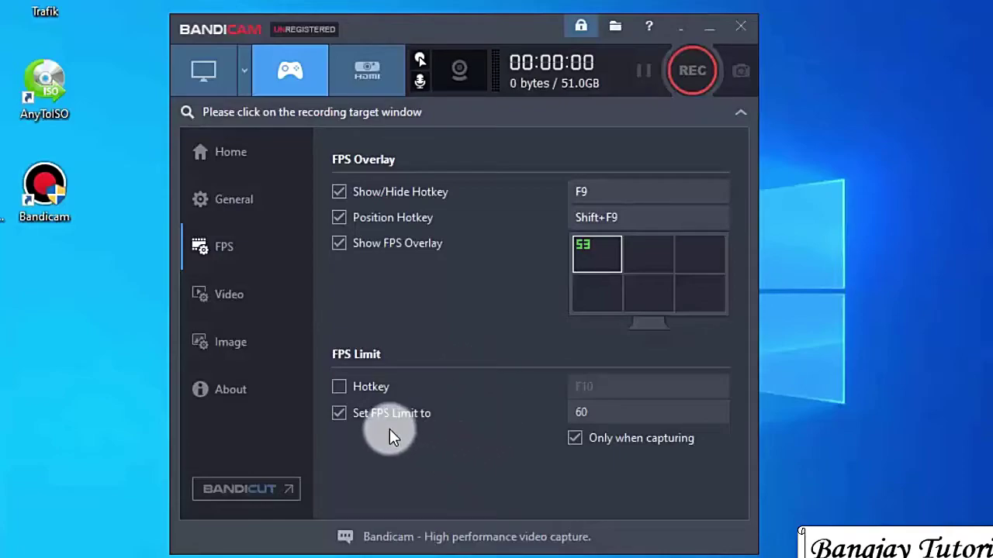
pyautogui.click(235, 304)
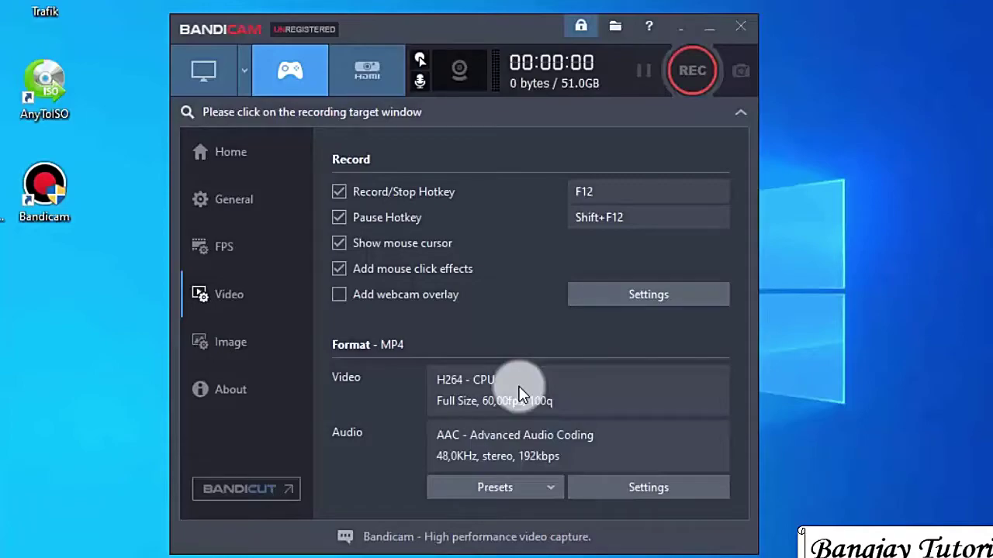
pyautogui.click(233, 242)
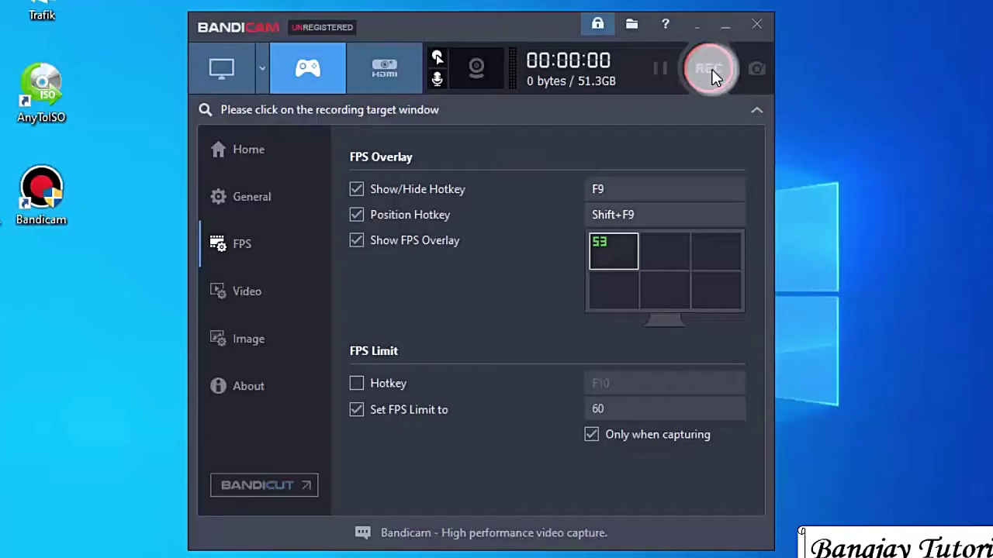
# Switch to File Explorer and launch AlienShooter from the Alien Shooter folder at 640 x 480 x 32bpp
pyautogui.click(95, 543)
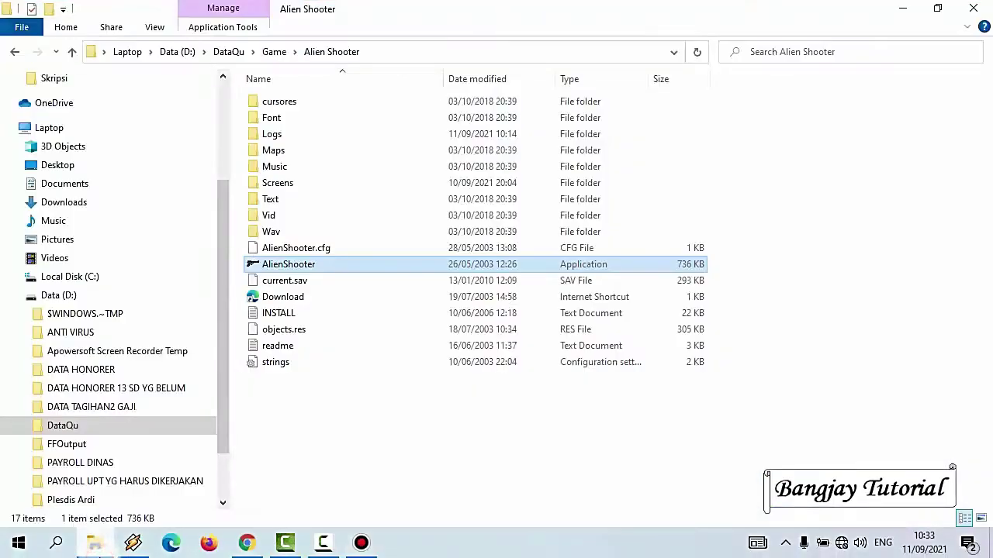
pyautogui.doubleClick(315, 268)
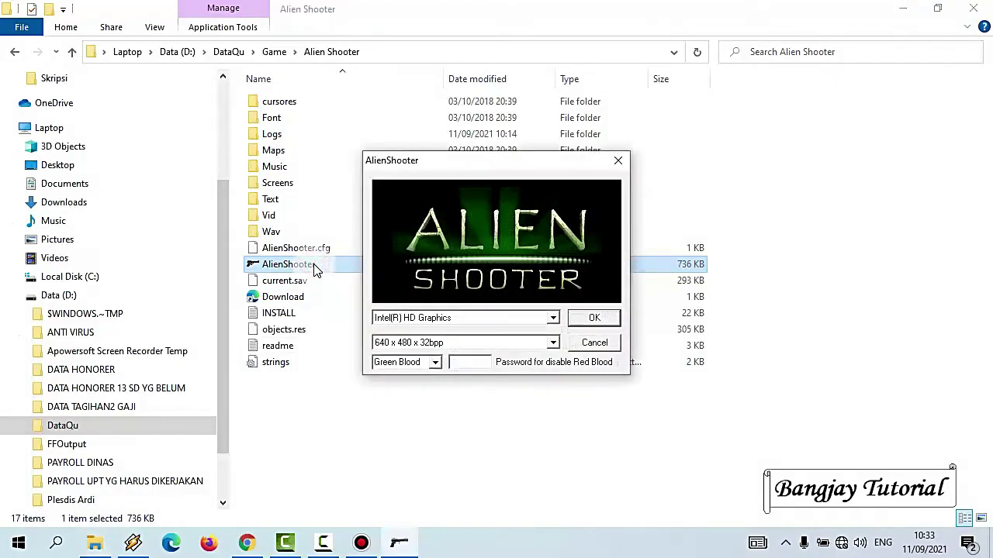
pyautogui.click(599, 316)
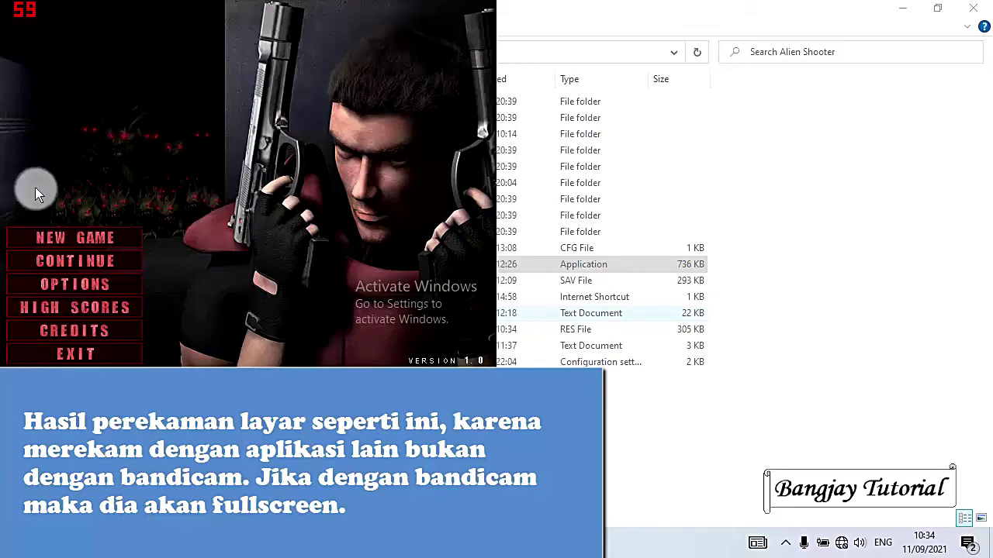
# Start a new campaign game, continue into Mission 01 and walk the character along the path while shooting
pyautogui.click(95, 239)
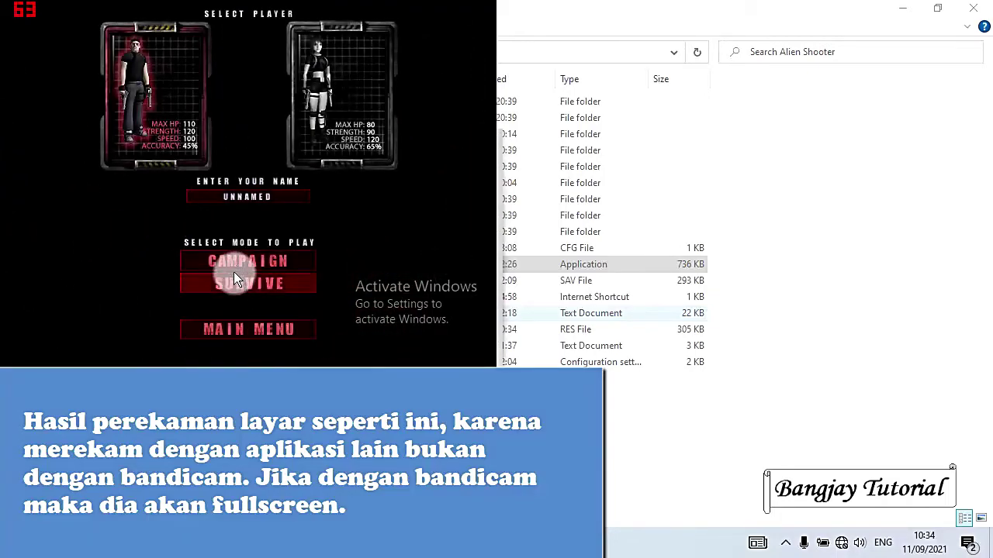
pyautogui.click(233, 261)
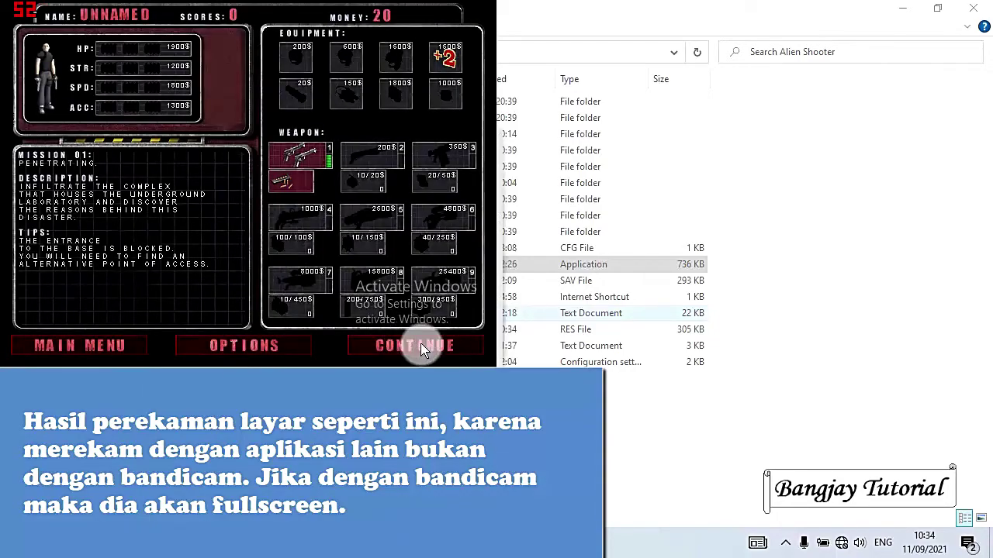
pyautogui.click(421, 346)
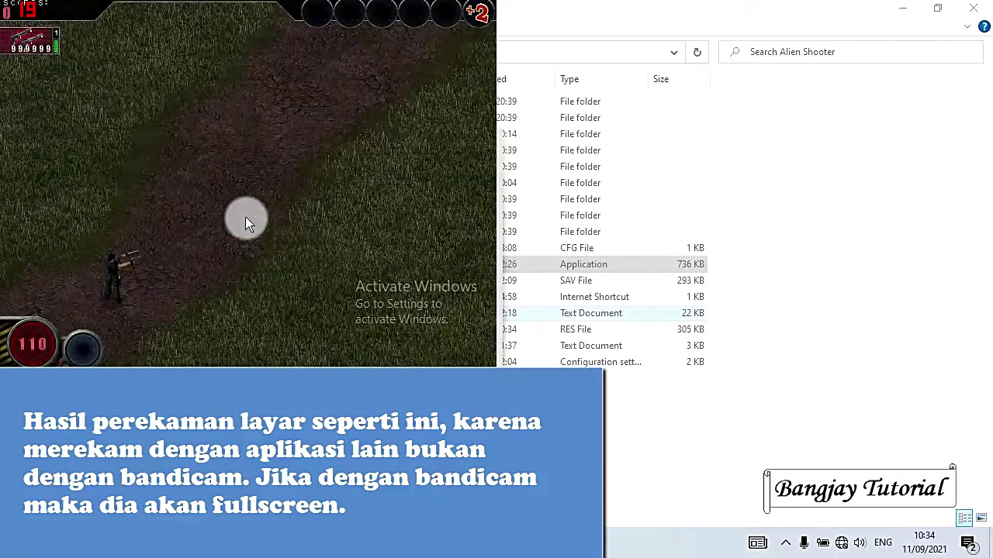
pyautogui.moveTo(273, 188); pyautogui.dragTo(372, 139)
pyautogui.hotkey('w', 'd')
# Leave the mission for the main menu, dismiss the high scores and exit the game
pyautogui.press('Escape')
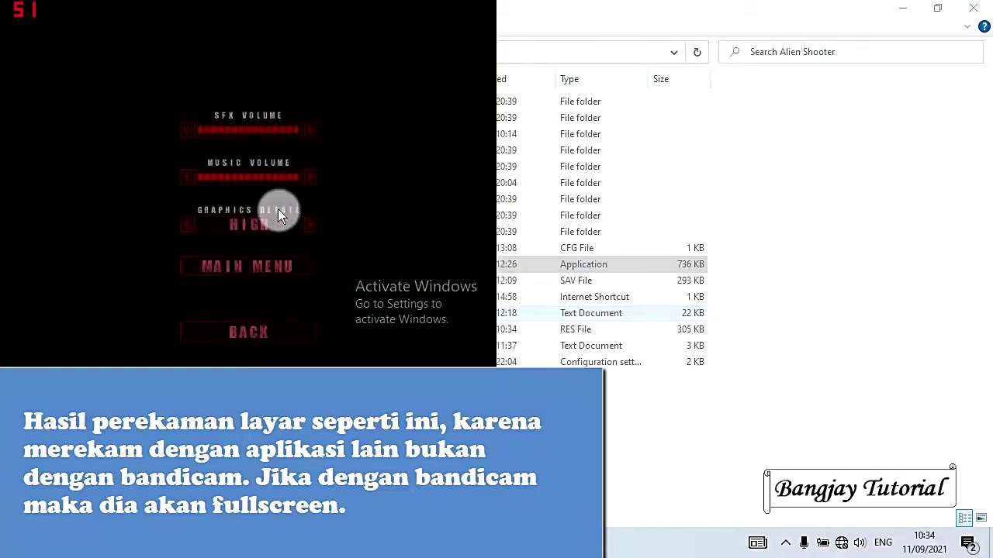
pyautogui.click(278, 266)
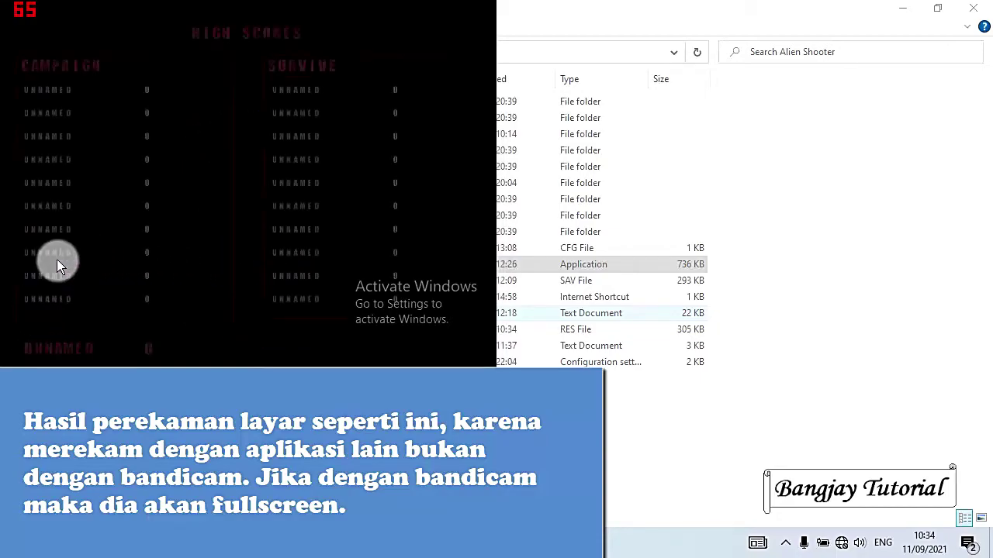
pyautogui.click(102, 211)
pyautogui.click(81, 356)
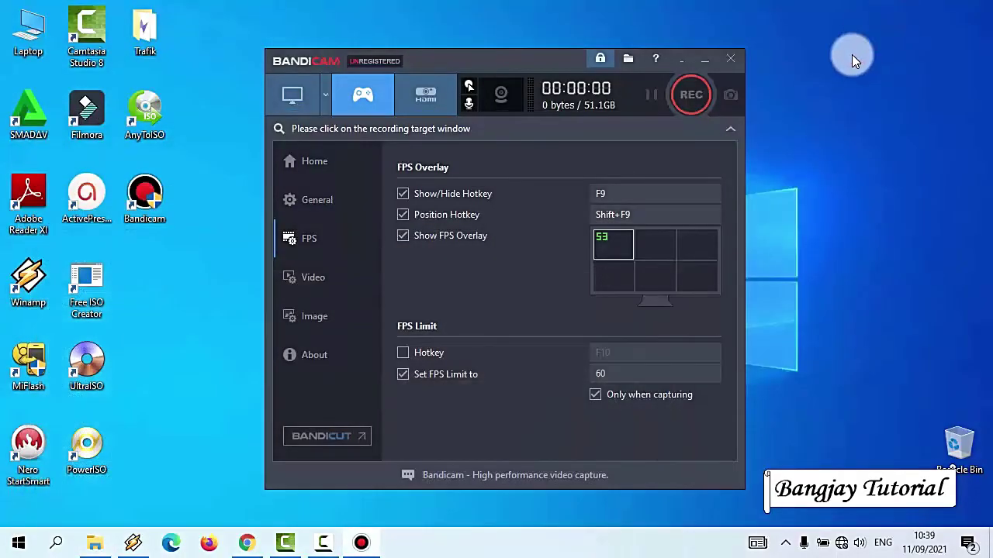
pyautogui.click(319, 160)
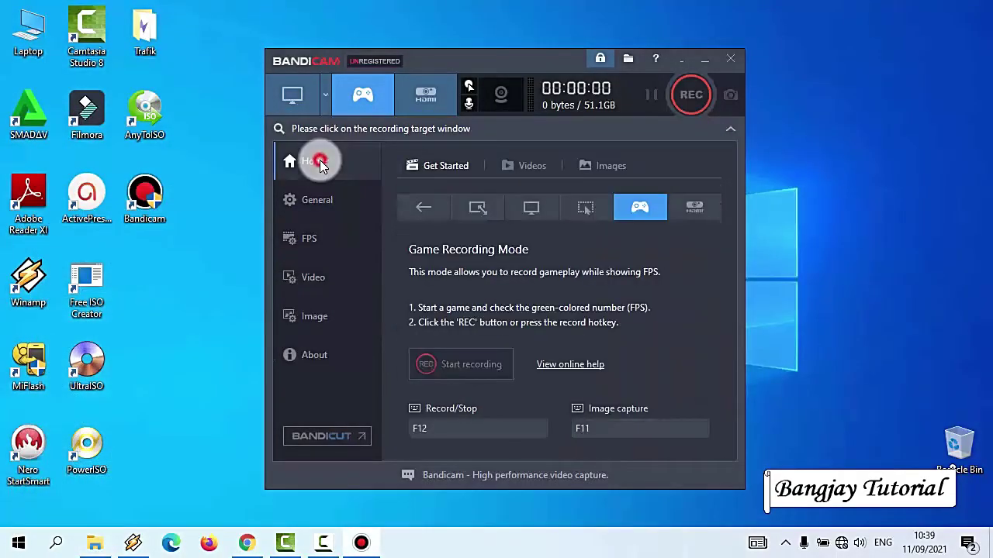
pyautogui.click(535, 166)
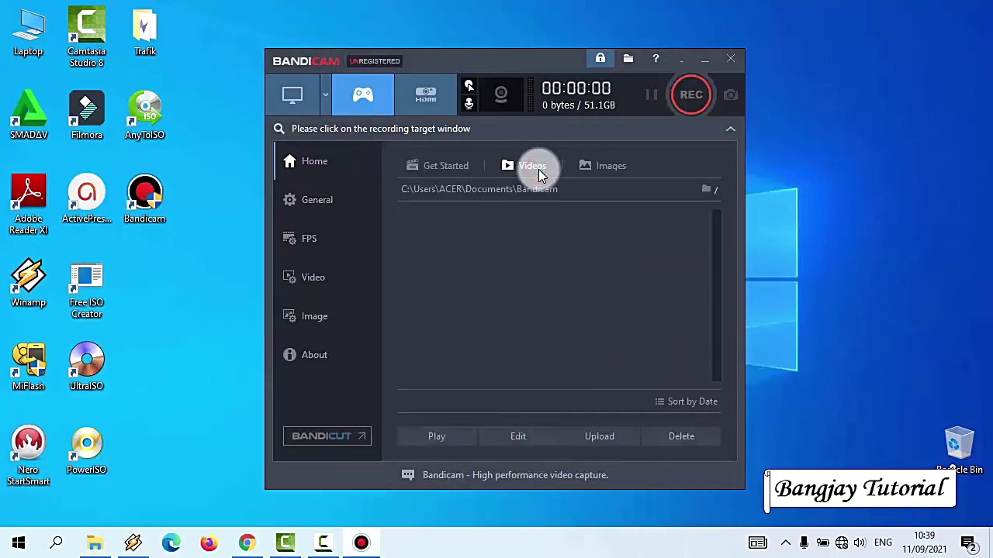
pyautogui.click(512, 217)
pyautogui.doubleClick(512, 217)
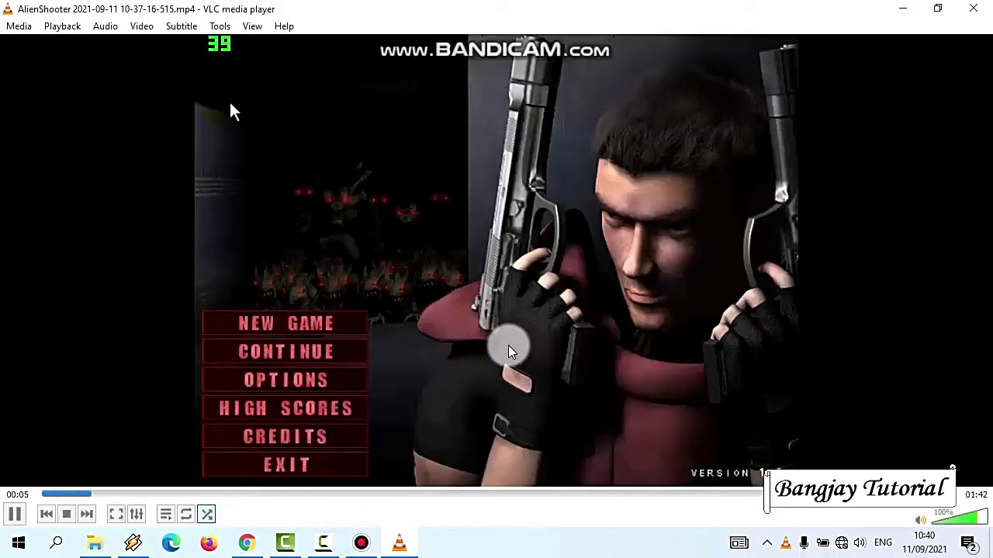
# Skim the gameplay recording at several points of its timeline and close VLC media player
pyautogui.click(293, 494)
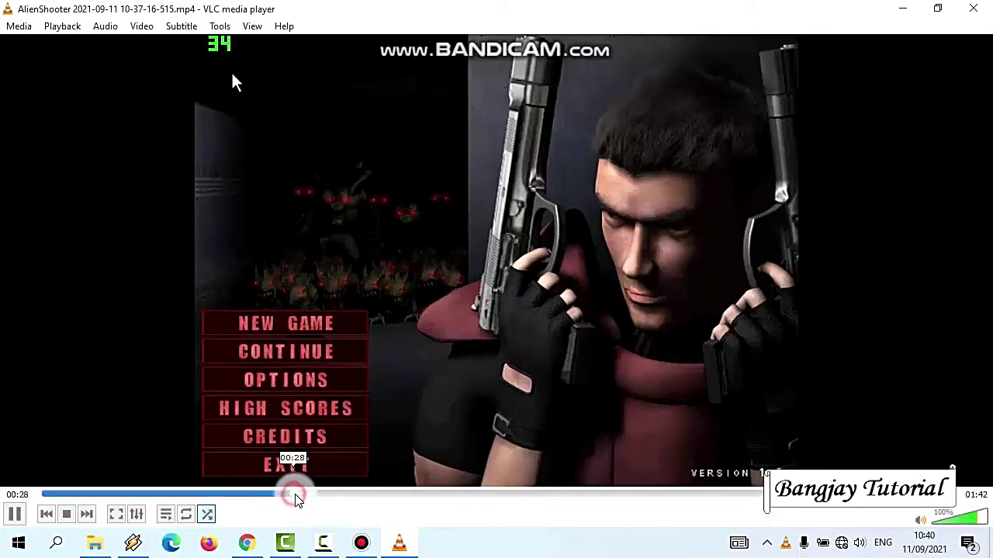
pyautogui.click(634, 494)
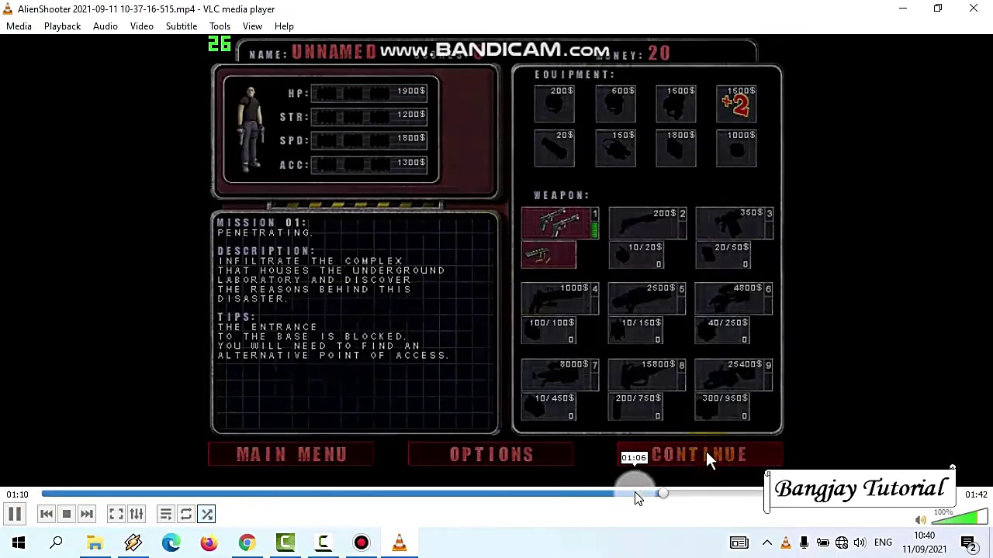
pyautogui.click(521, 495)
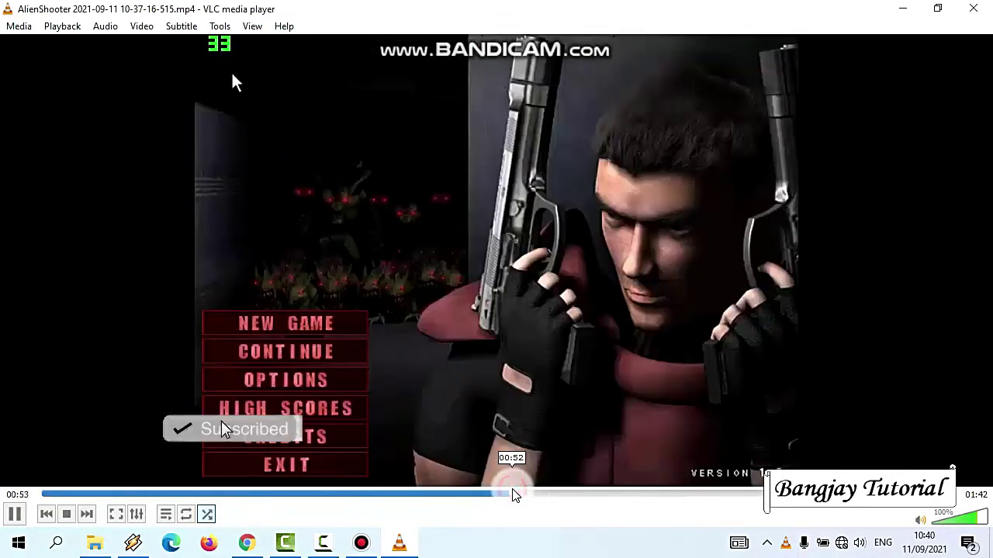
pyautogui.click(728, 495)
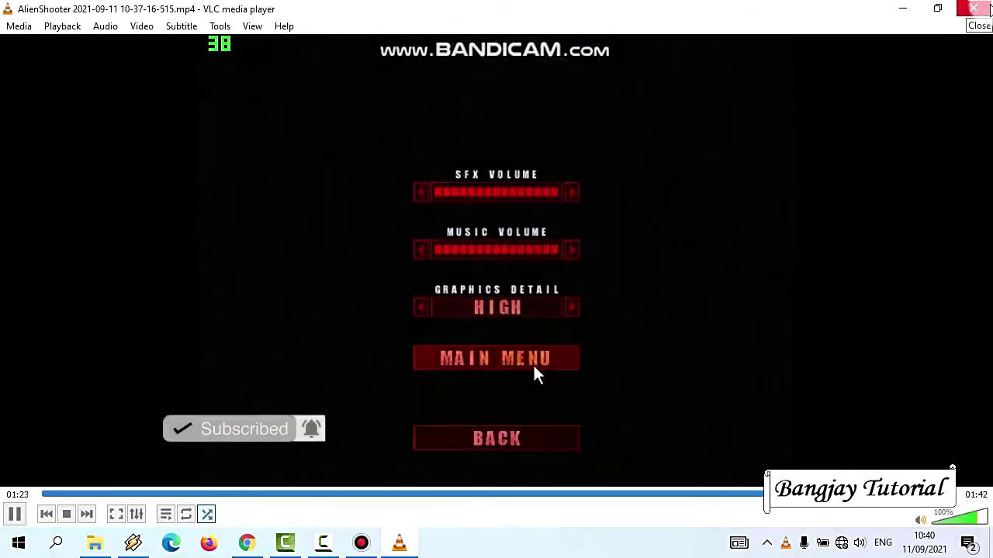
pyautogui.click(985, 7)
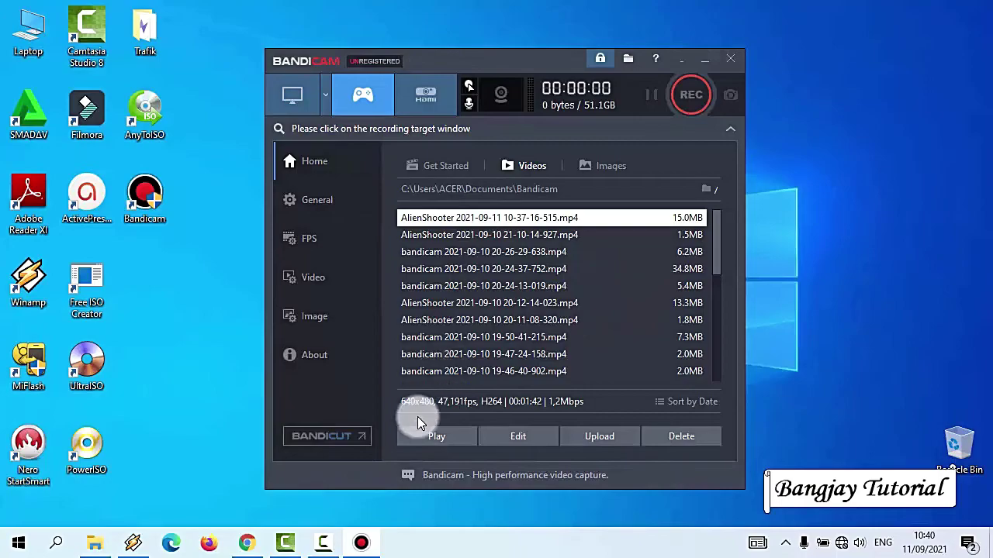
# Review Bandicam's FPS settings once more and hide its window to the system tray
pyautogui.click(303, 256)
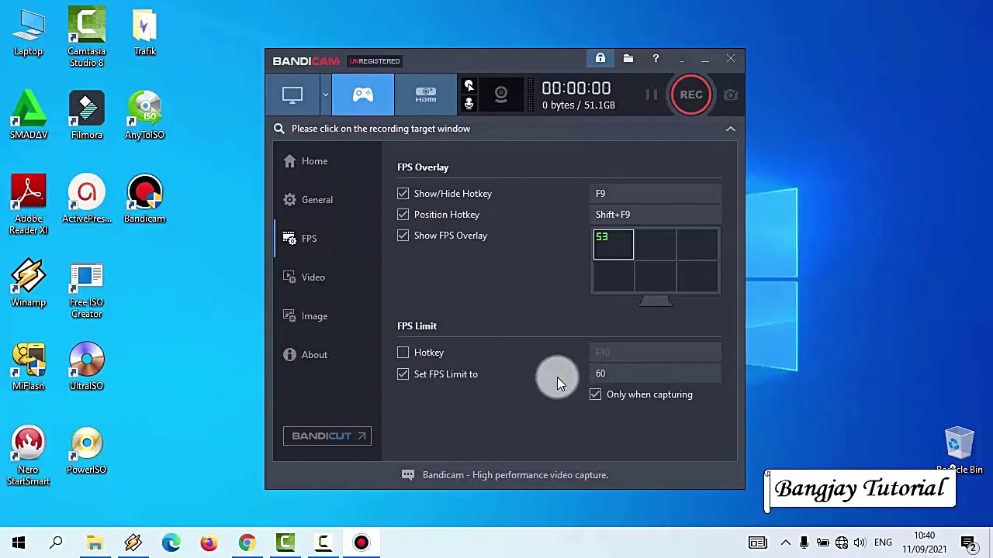
pyautogui.click(693, 59)
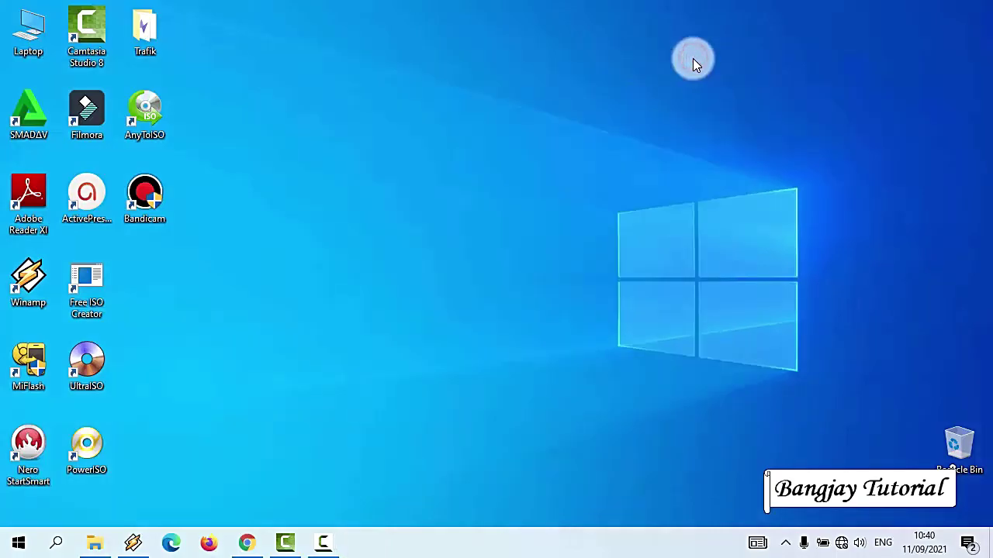